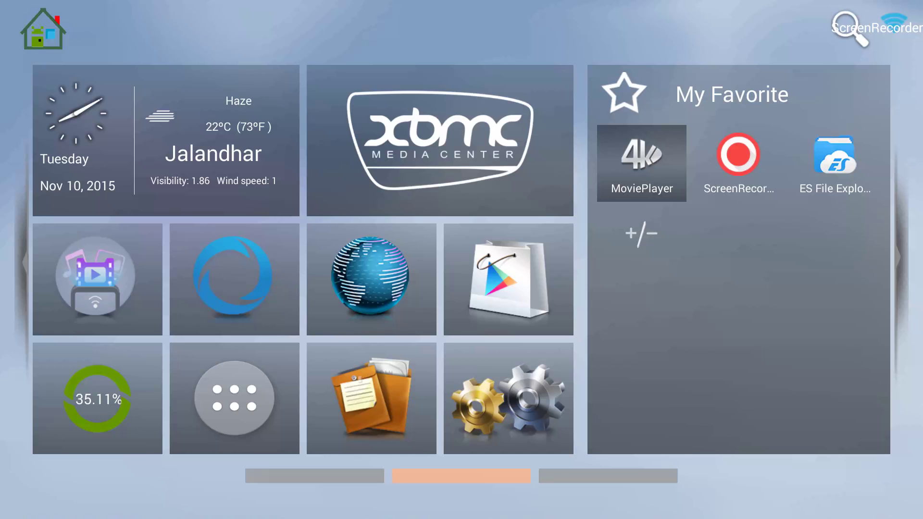
- Move the remote's focus from the Play Store tile to the all-apps (dots) entry on the home screen
{"action": "key", "text": "Down"}
{"action": "key", "text": "Left"}
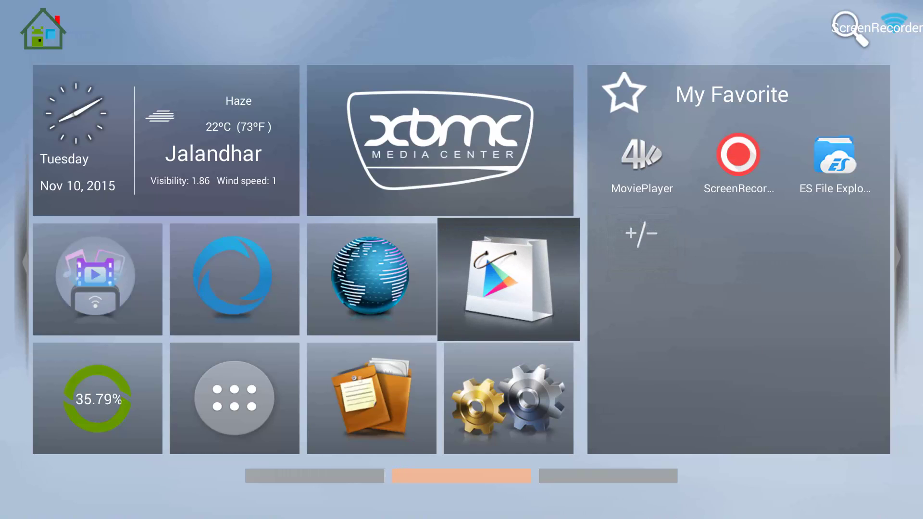
{"action": "key", "text": "Left"}
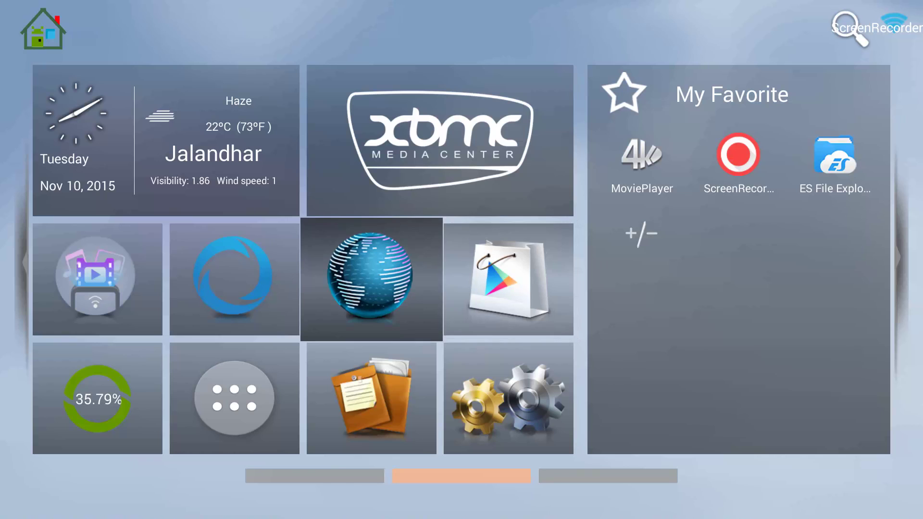
{"action": "key", "text": "Right"}
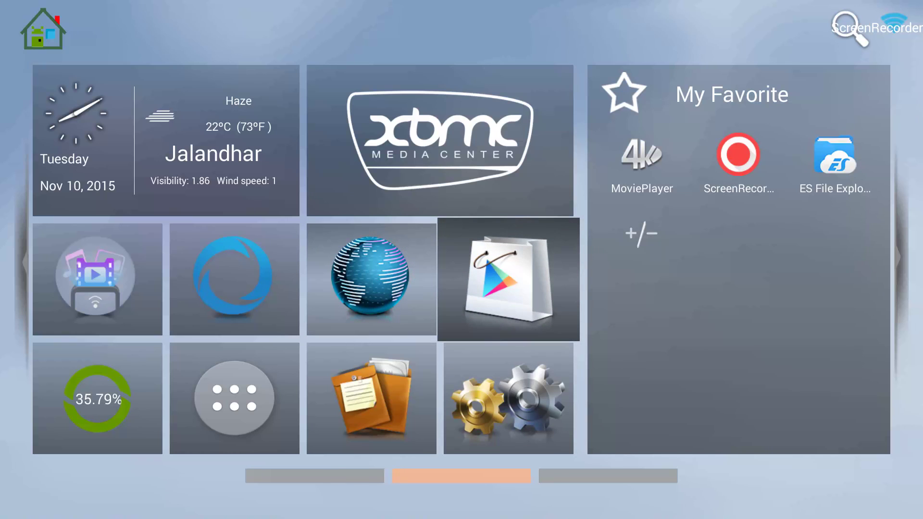
{"action": "key", "text": "Left"}
{"action": "key", "text": "Right"}
{"action": "key", "text": "Left"}
{"action": "key", "text": "Right"}
{"action": "key", "text": "Left"}
{"action": "key", "text": "Left"}
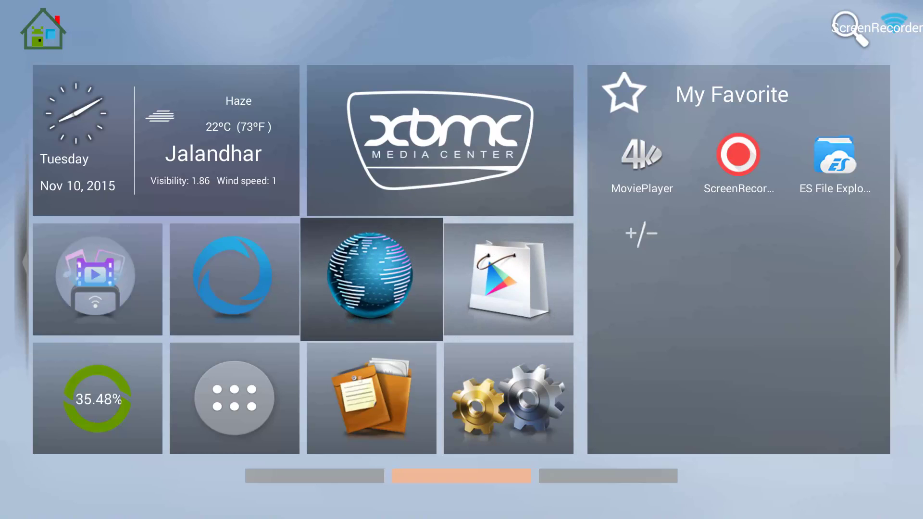
{"action": "key", "text": "Down"}
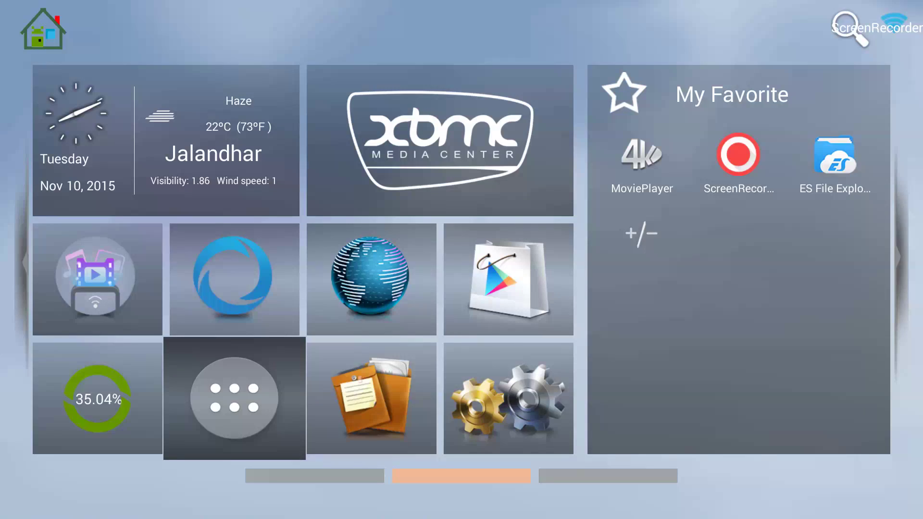
- Browse the app drawer to Play Store, then return to the home screen
{"action": "key", "text": "Return"}
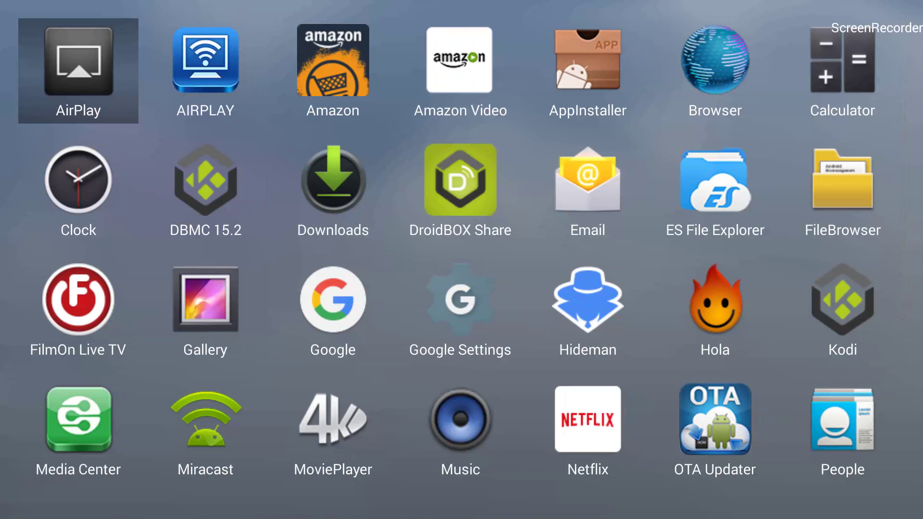
{"action": "key", "text": "Down"}
{"action": "key", "text": "Down"}
{"action": "key", "text": "Down"}
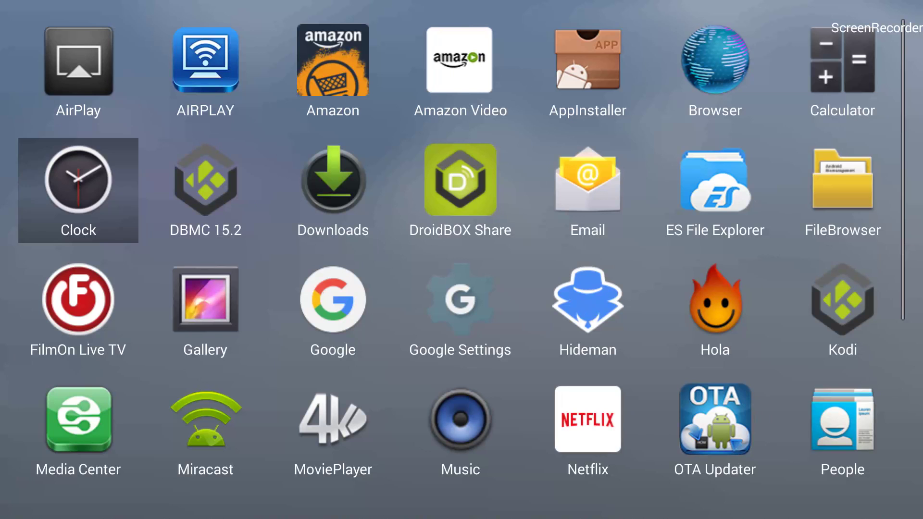
{"action": "key", "text": "Right"}
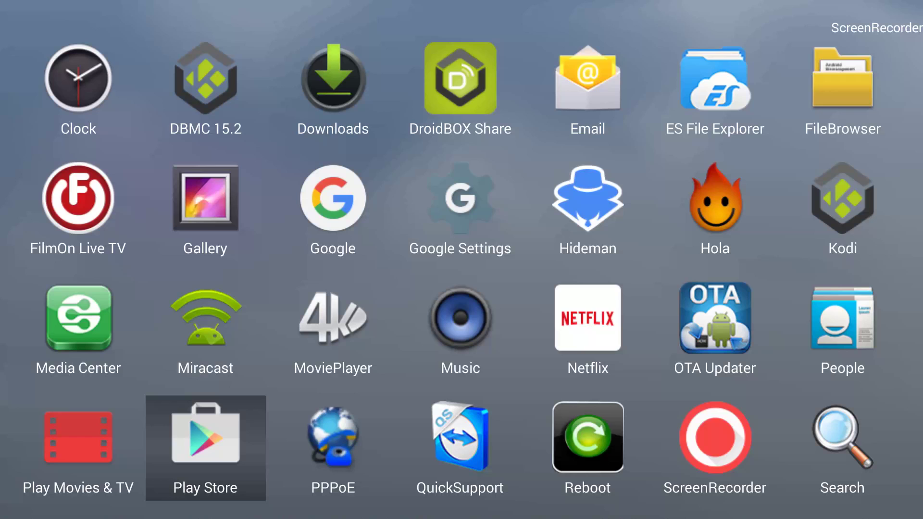
{"action": "key", "text": "Escape"}
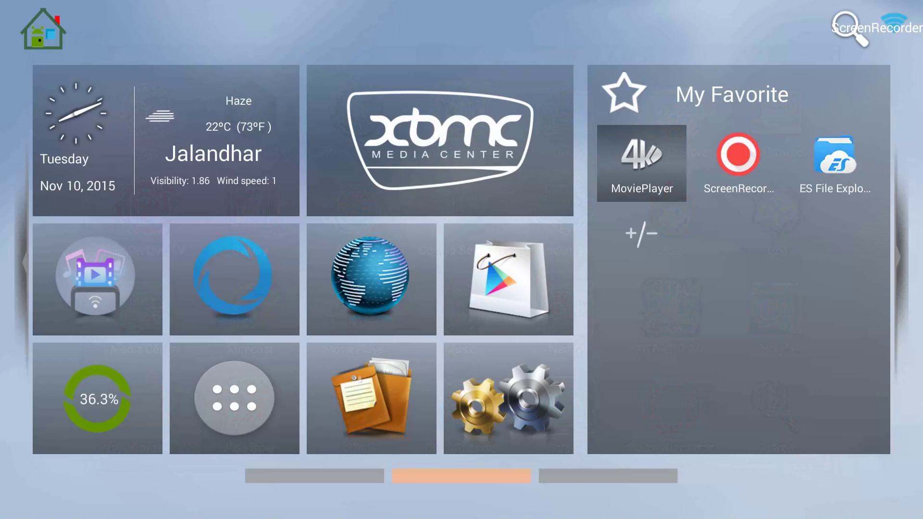
- Launch Play Store from its tile on the home screen
{"action": "key", "text": "Right"}
{"action": "key", "text": "Left"}
{"action": "key", "text": "Left"}
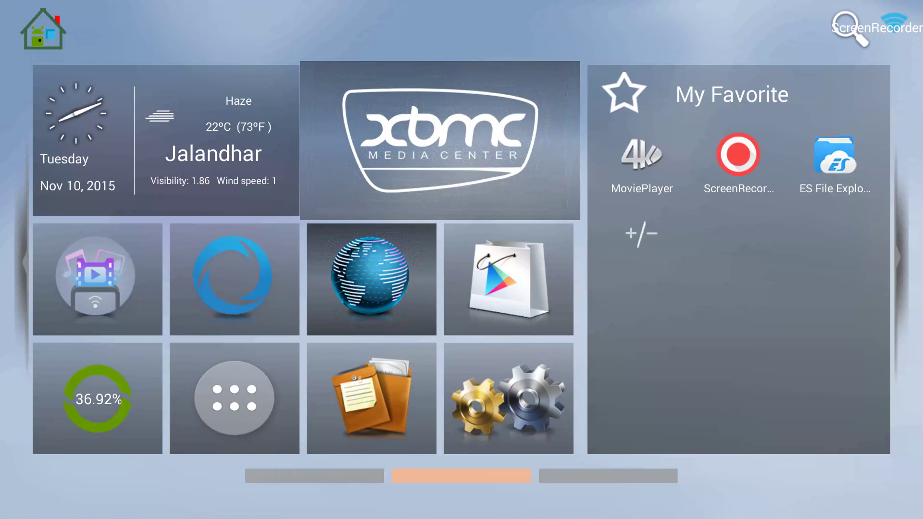
{"action": "key", "text": "Down"}
{"action": "key", "text": "Right"}
{"action": "key", "text": "Return"}
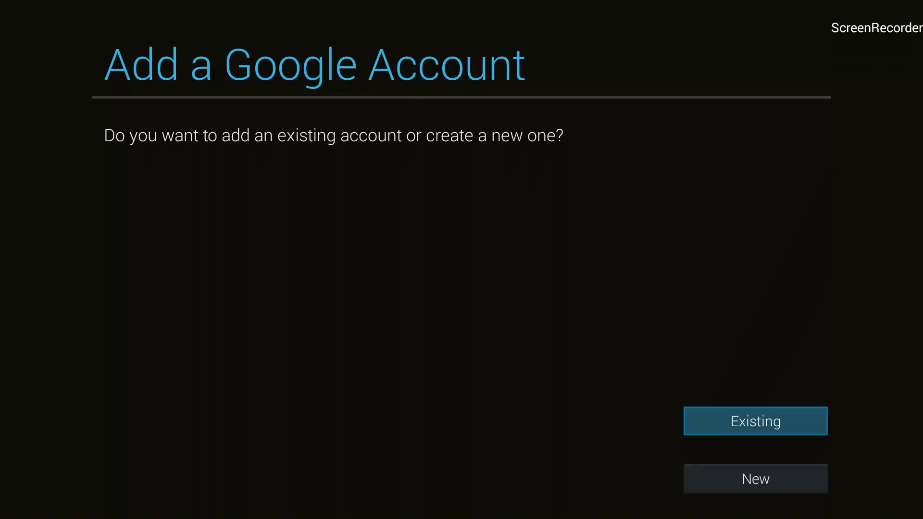
- Select New on the Add a Google Account prompt to start creating an account
{"action": "key", "text": "Down"}
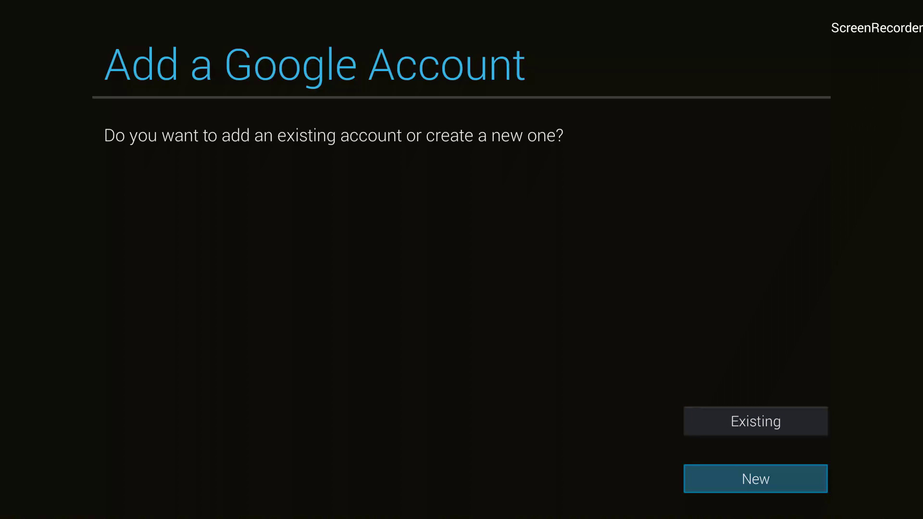
{"action": "key", "text": "Up"}
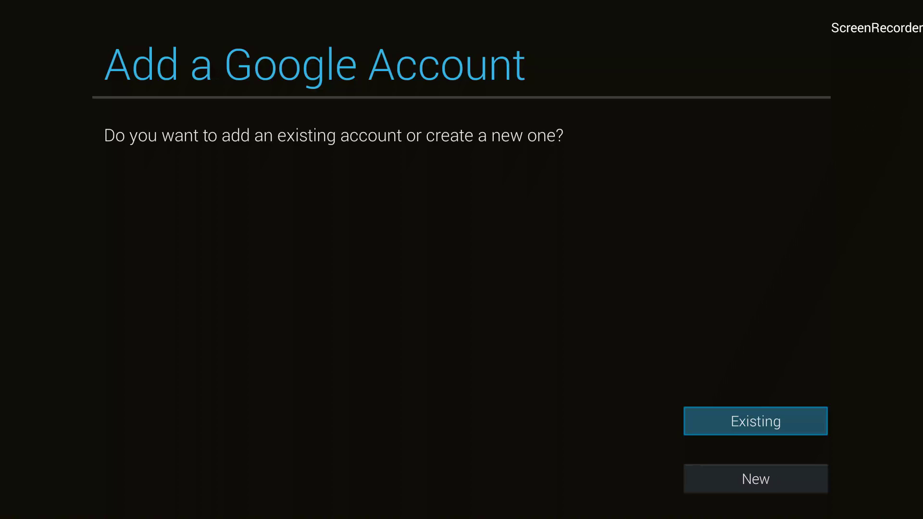
{"action": "key", "text": "Down"}
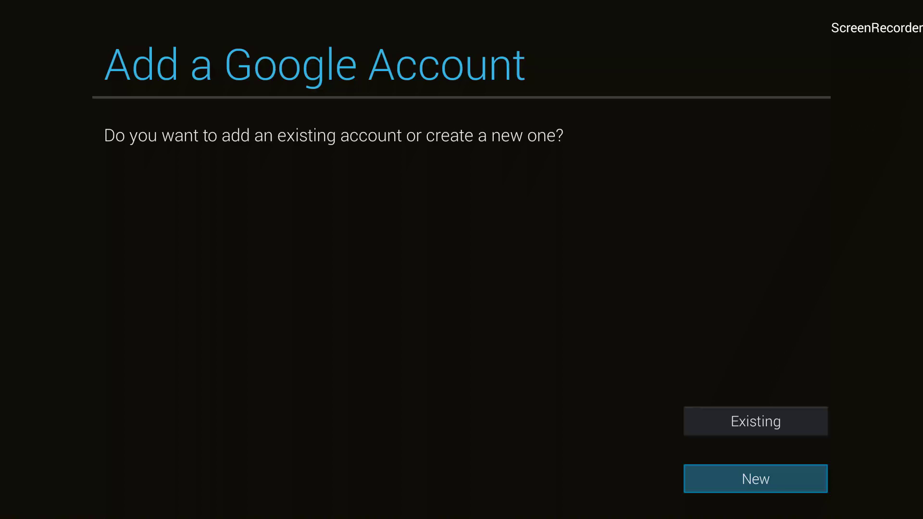
{"action": "key", "text": "Up"}
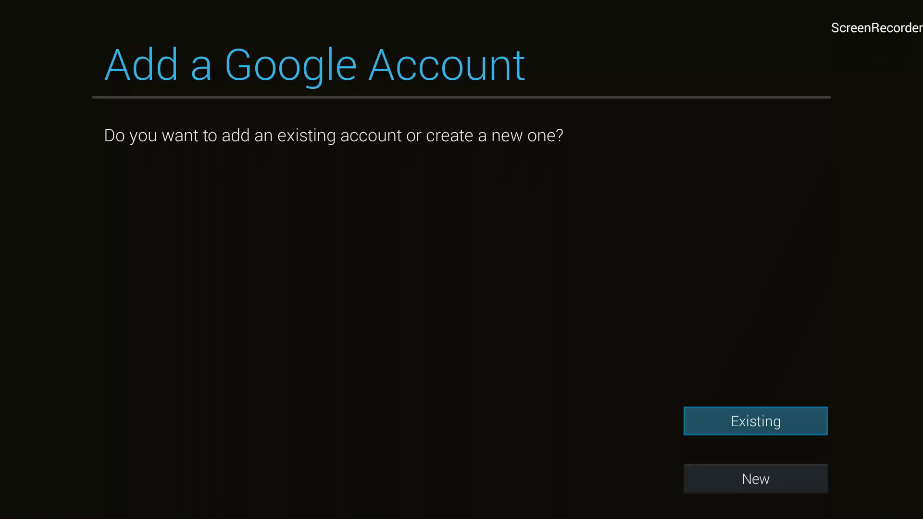
{"action": "key", "text": "Down"}
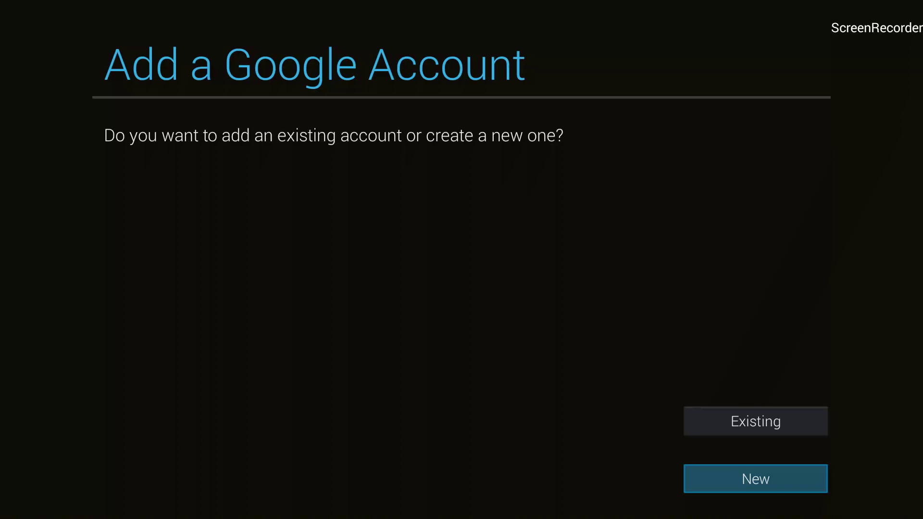
{"action": "key", "text": "Return"}
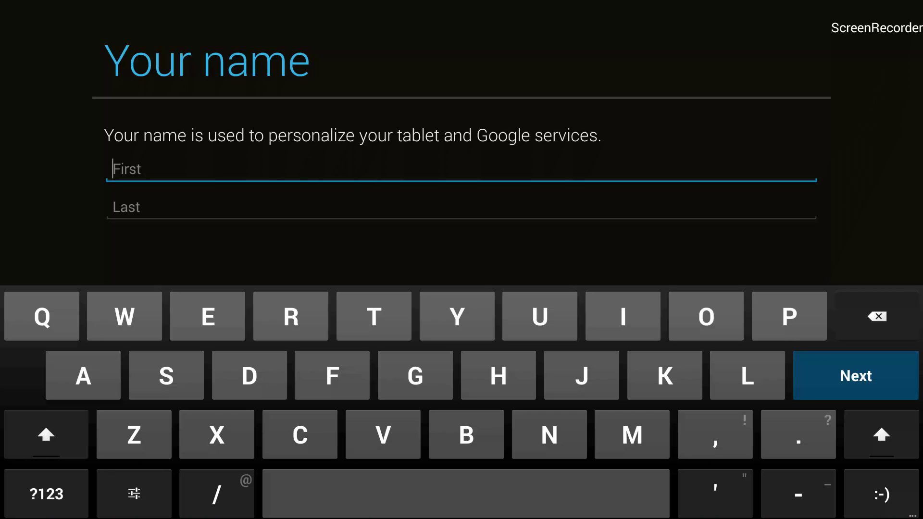
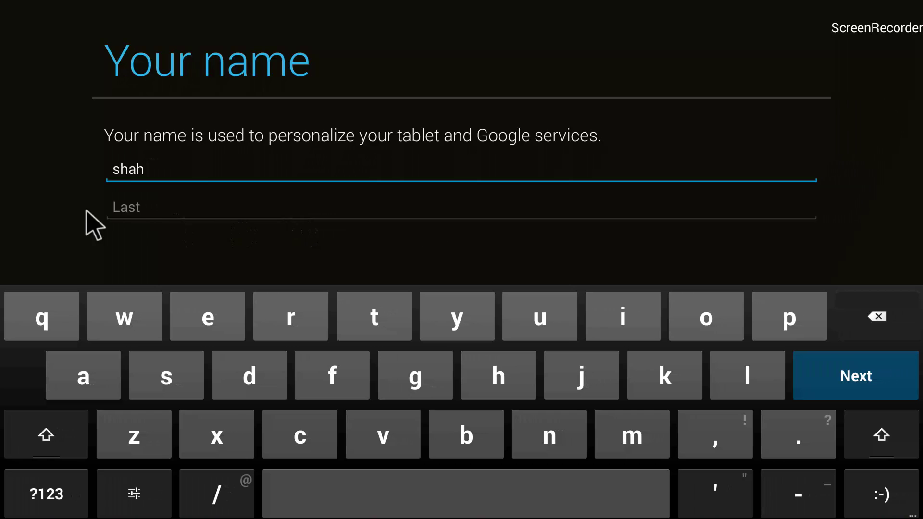
- Fill the First and Last fields with the account holder's names and confirm with Done
{"action": "left_click", "coordinate": [141, 216]}
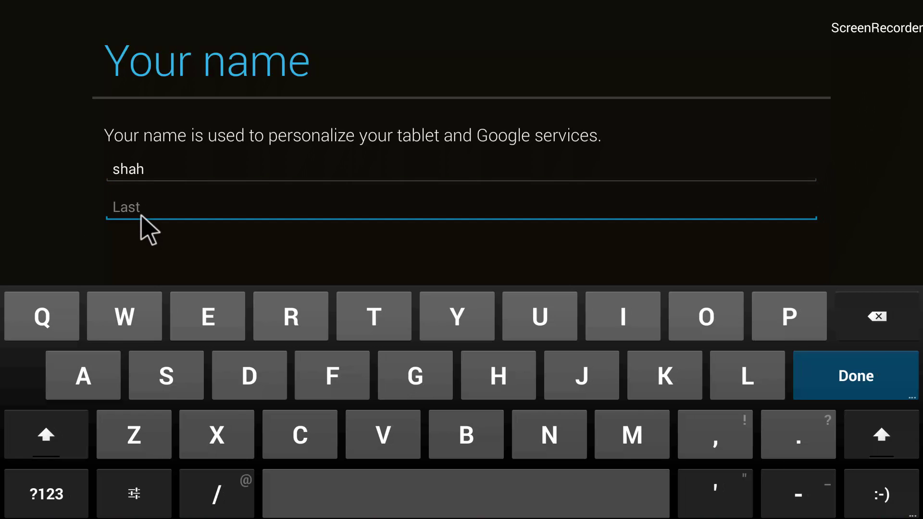
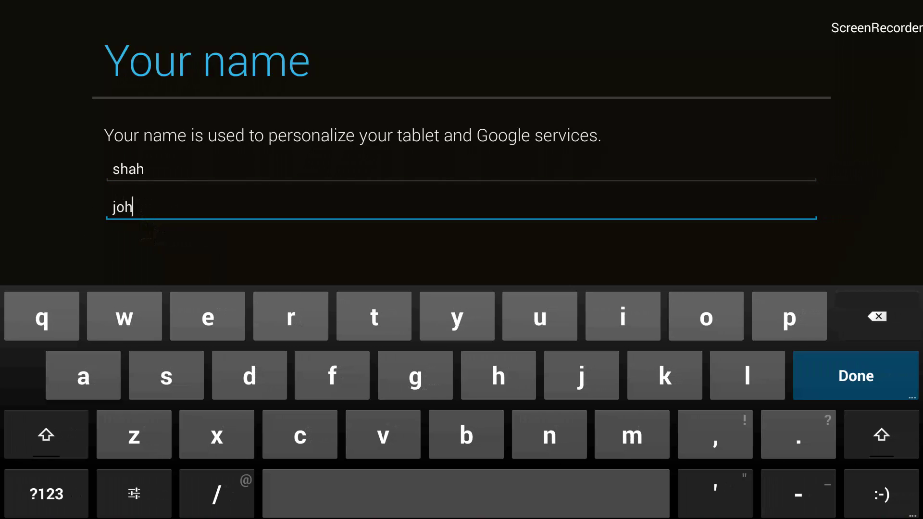
{"action": "left_click", "coordinate": [816, 386]}
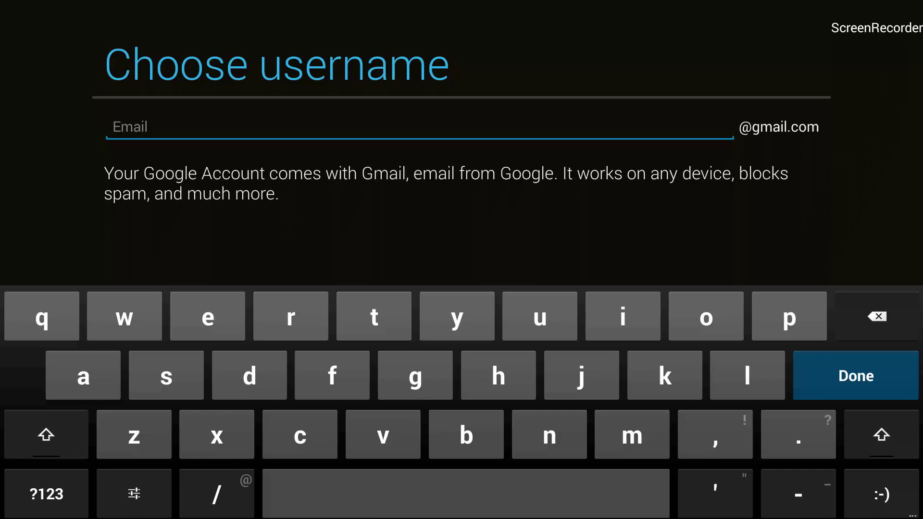
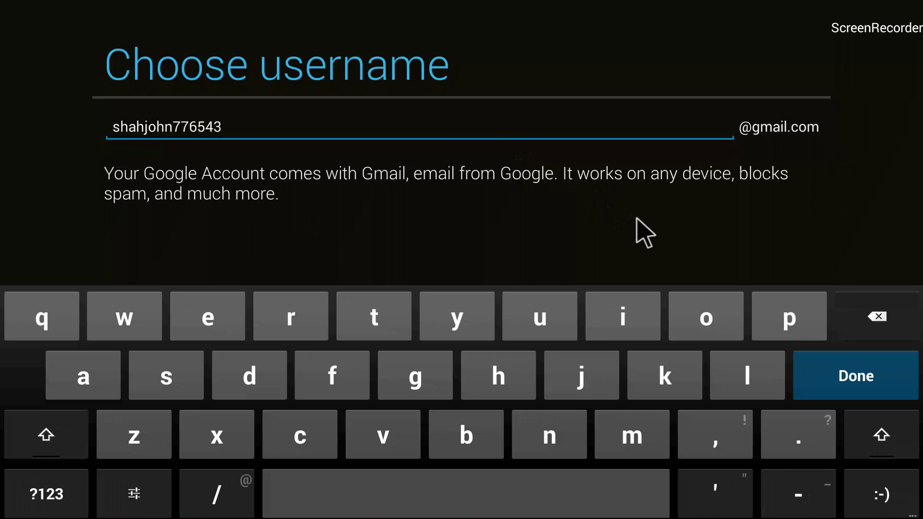
- Enter the desired Gmail username in the Email field and submit it for availability checking
{"action": "left_click", "coordinate": [857, 378]}
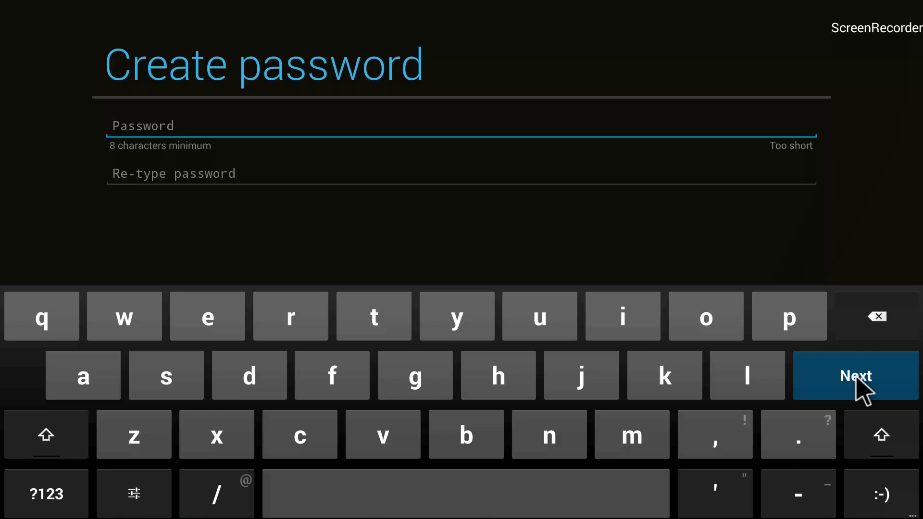
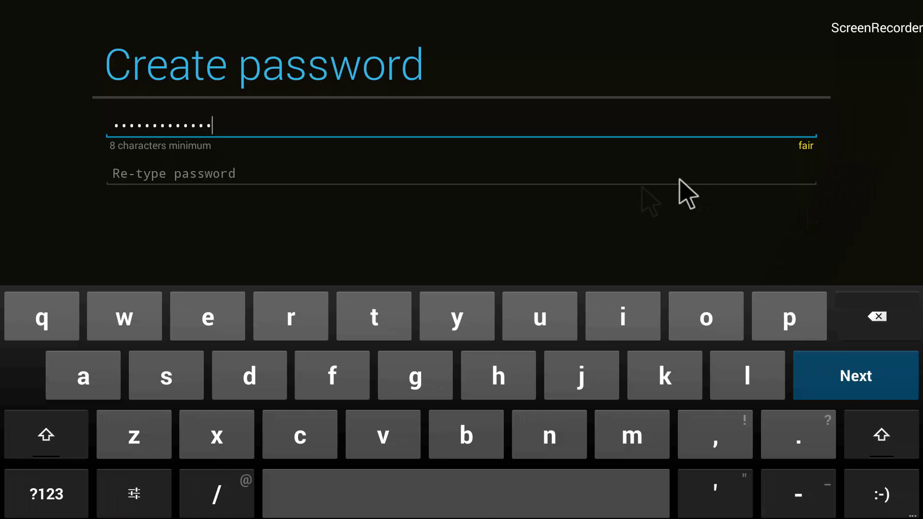
- Type the account password in the Password field and again in Re-type password
{"action": "left_click", "coordinate": [224, 178]}
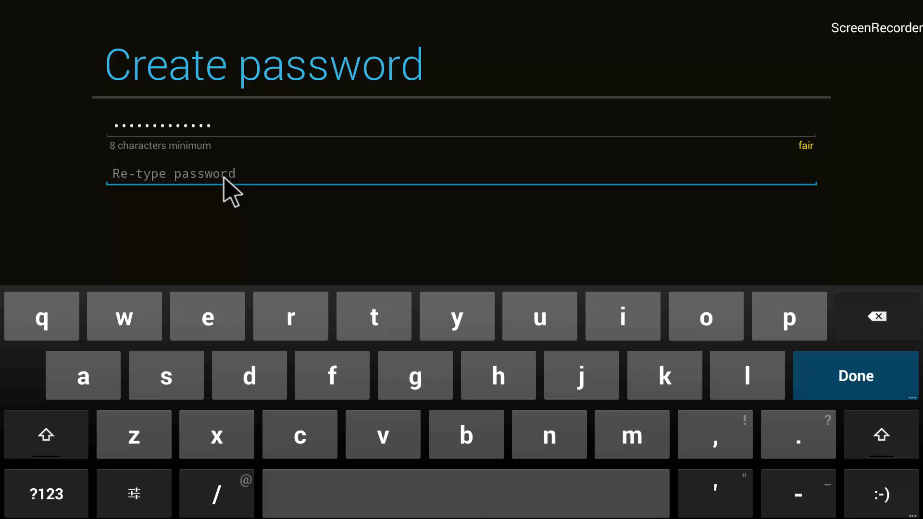
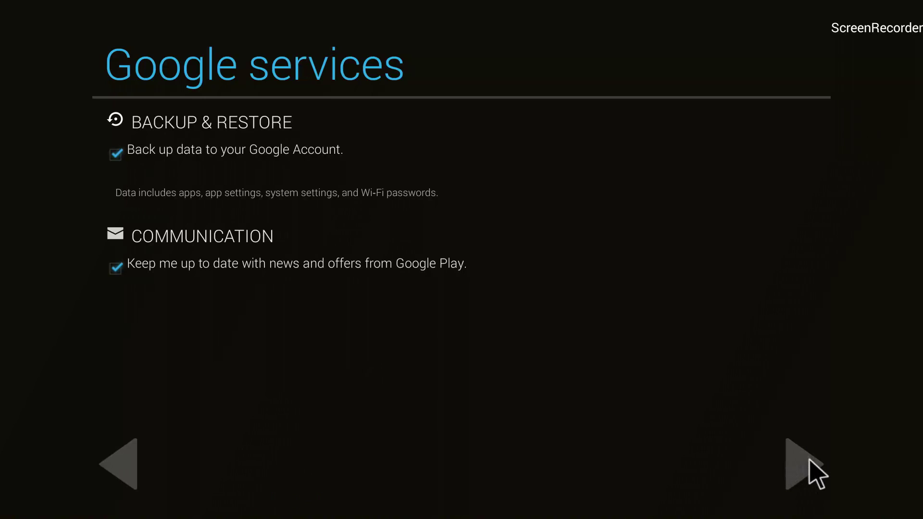
- Keep Google Account backup and Google Play news enabled and continue past Google services
{"action": "left_click", "coordinate": [812, 476]}
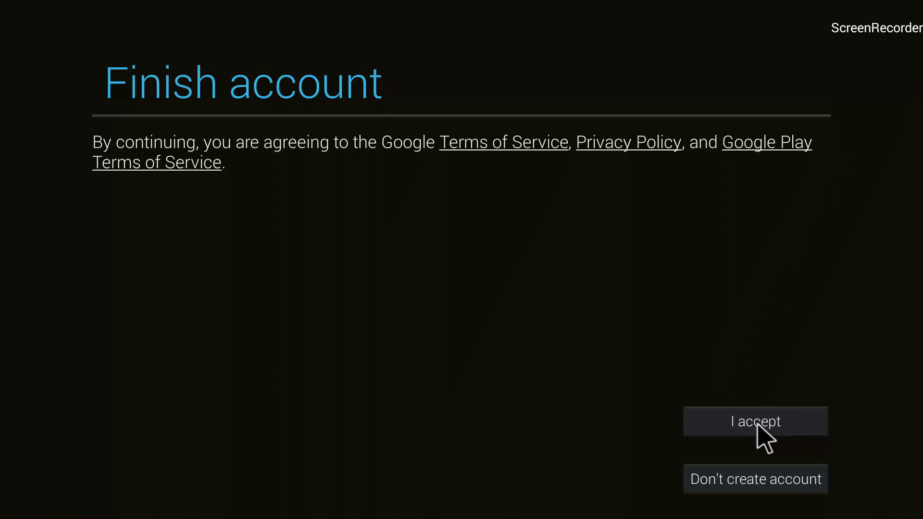
- Accept the Google terms on the Finish account page so the account saves
{"action": "left_click", "coordinate": [775, 423]}
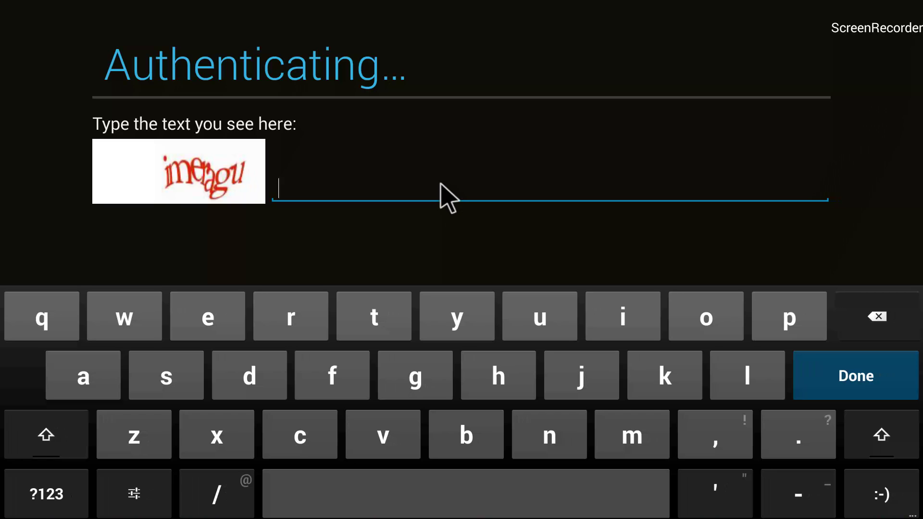
- Enter the CAPTCHA characters shown in the image on the Authenticating screen and submit them
{"action": "type", "text": "im"}
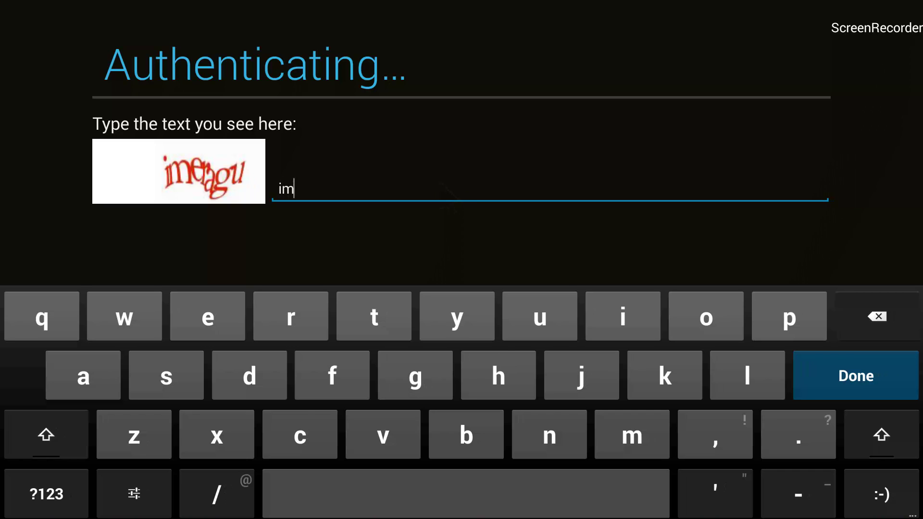
{"action": "type", "text": "eragu"}
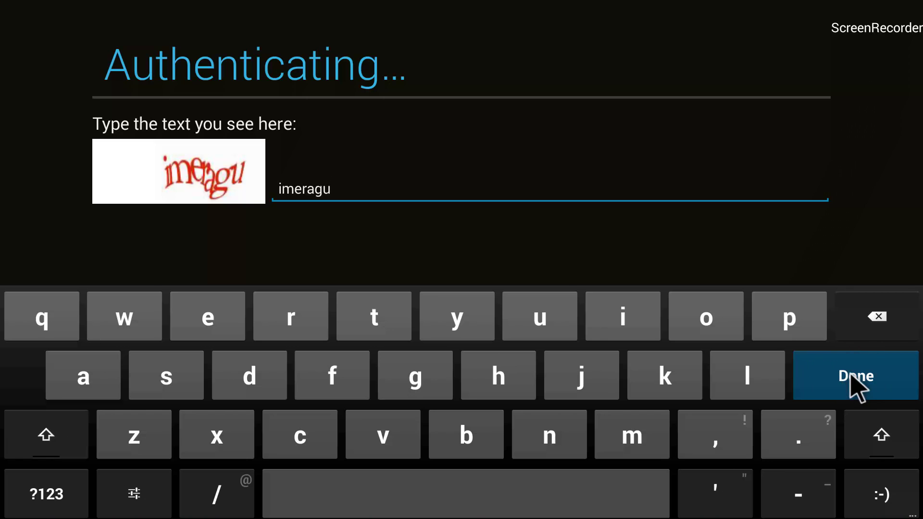
{"action": "left_click", "coordinate": [850, 375]}
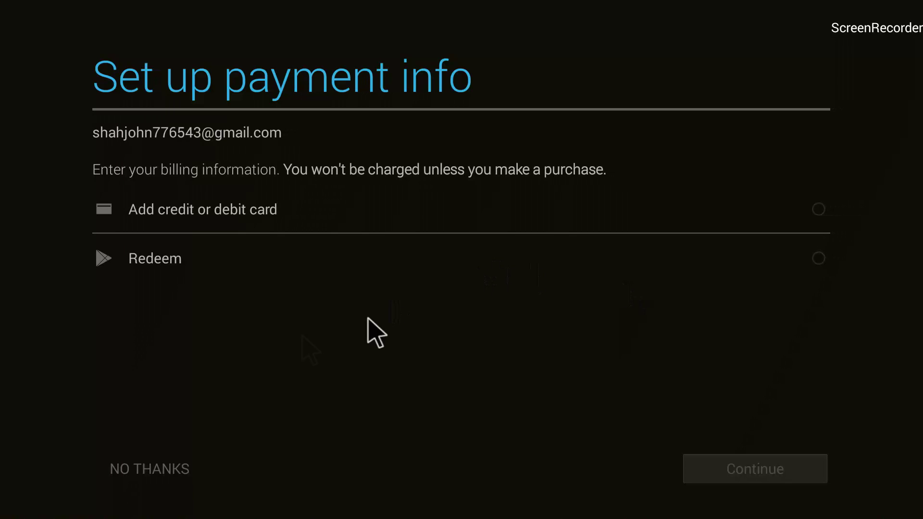
- Decline setting up payment info, landing on the Google Play store home
{"action": "left_click", "coordinate": [139, 471]}
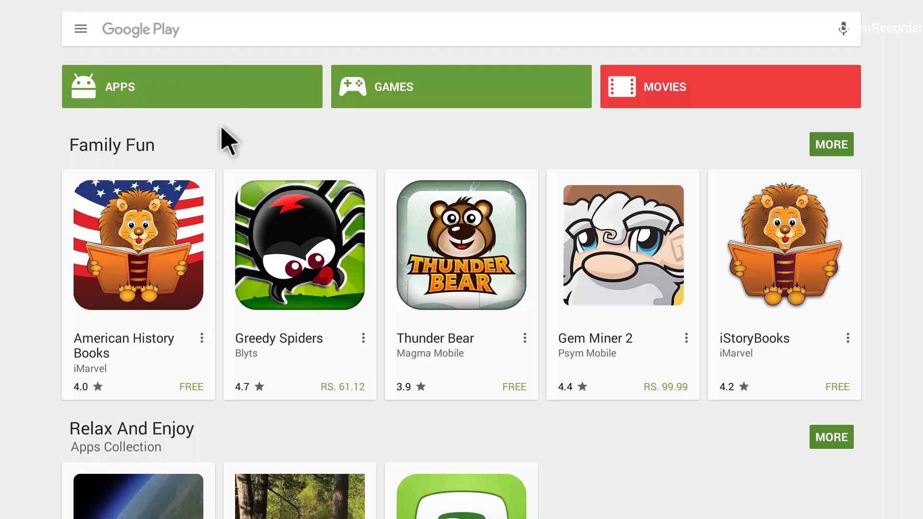
{"action": "left_click", "coordinate": [198, 40]}
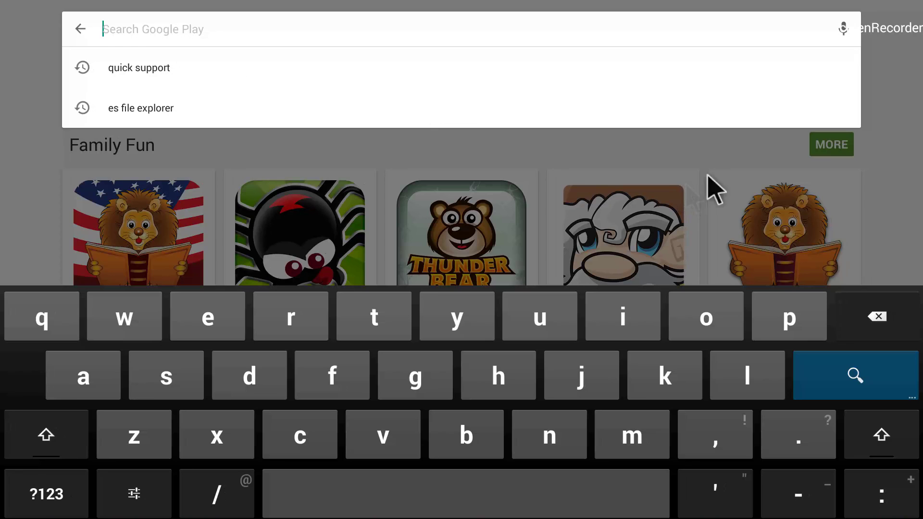
- Dismiss the search bar and go to the Apps section's Top Free chart
{"action": "left_click", "coordinate": [760, 167]}
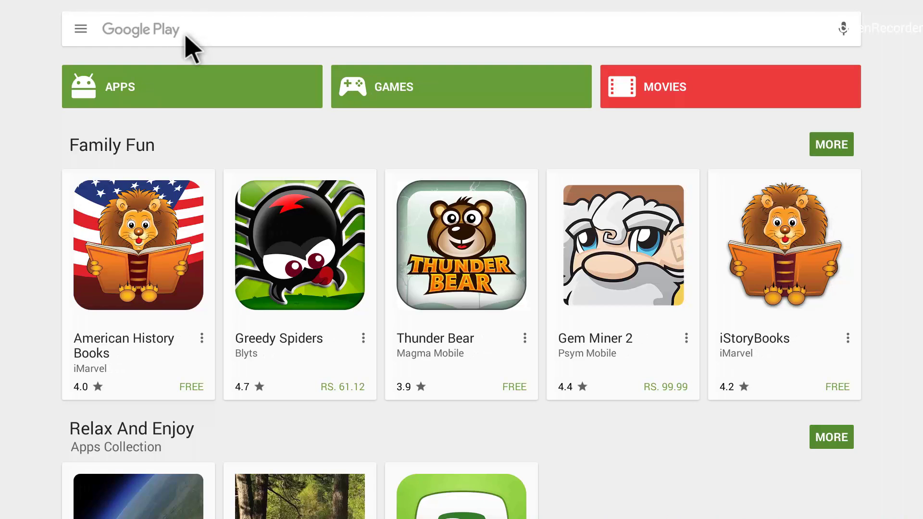
{"action": "left_click", "coordinate": [185, 38]}
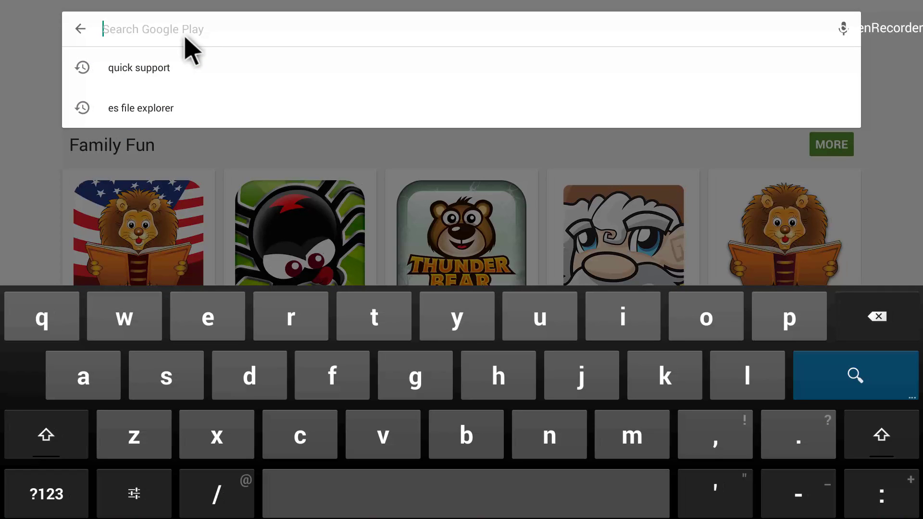
{"action": "left_click", "coordinate": [34, 239]}
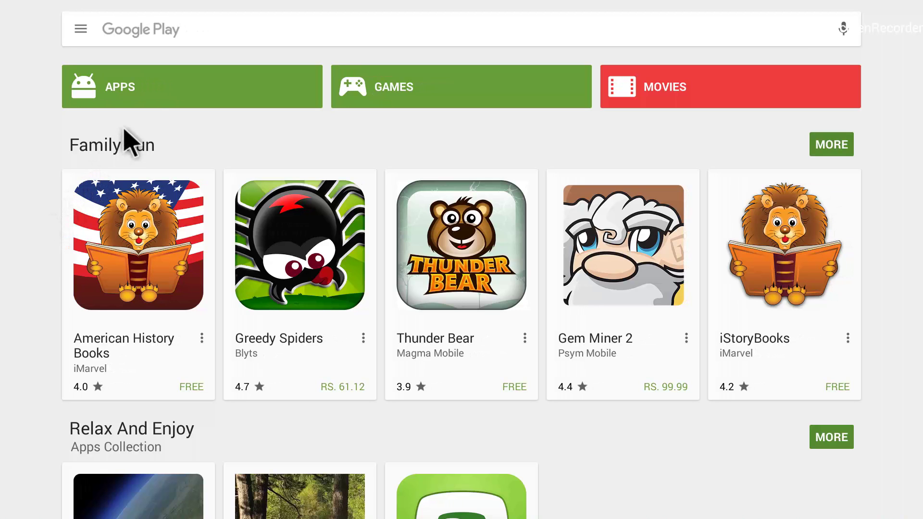
{"action": "left_click", "coordinate": [179, 100]}
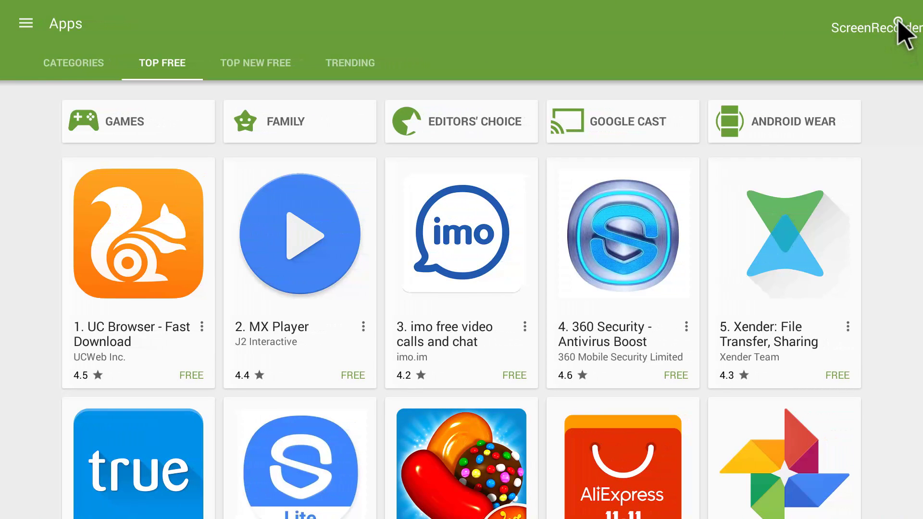
{"action": "left_click", "coordinate": [898, 20]}
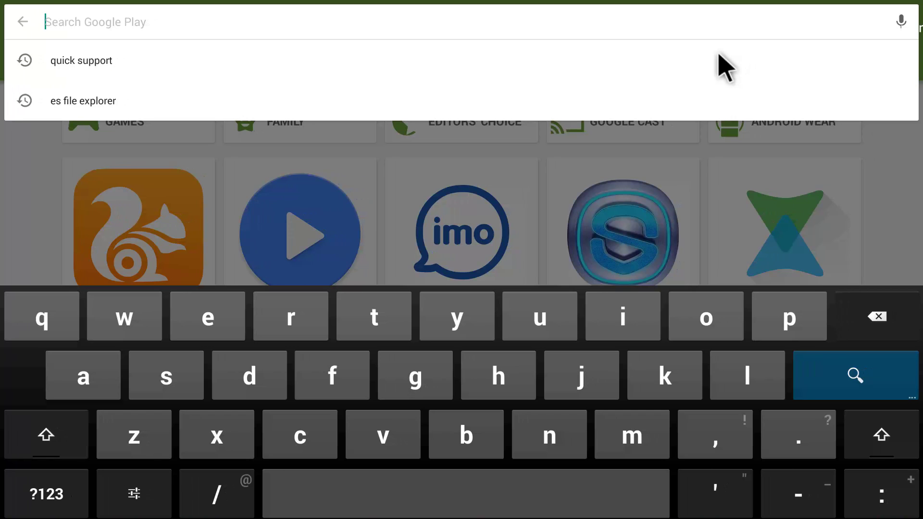
- Search Google Play for 'quick support' and open the TeamViewer QuickSupport details page
{"action": "type", "text": "quick"}
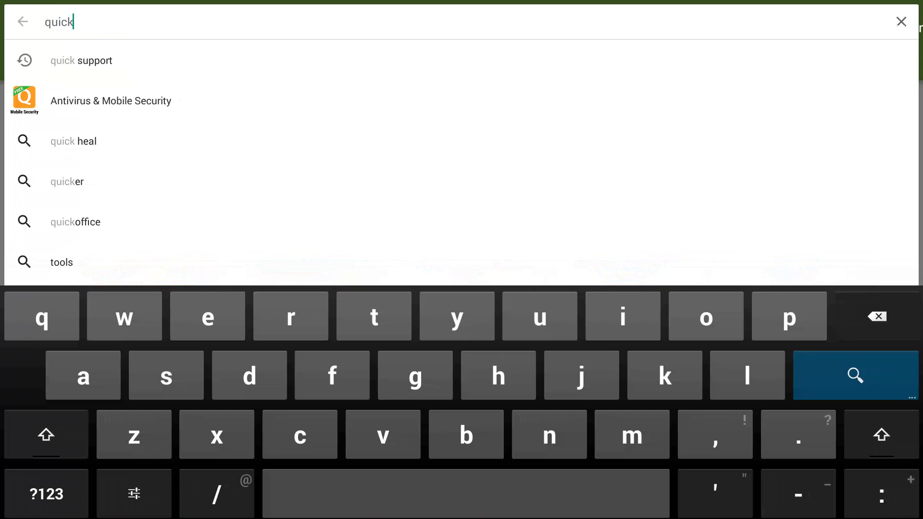
{"action": "type", "text": " sup"}
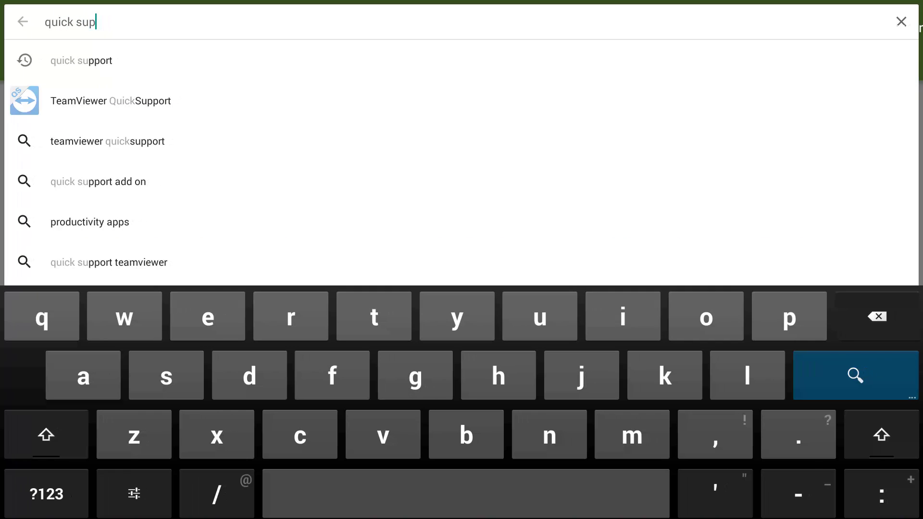
{"action": "type", "text": "port"}
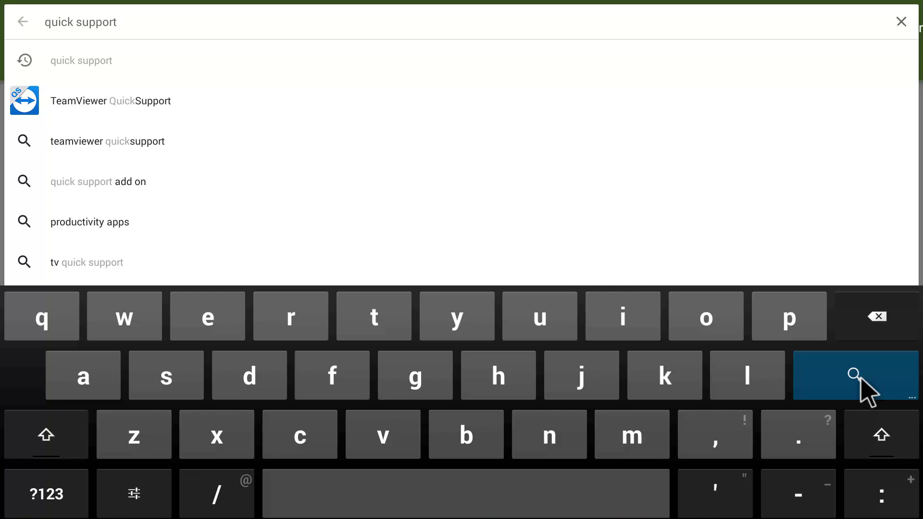
{"action": "left_click", "coordinate": [861, 378]}
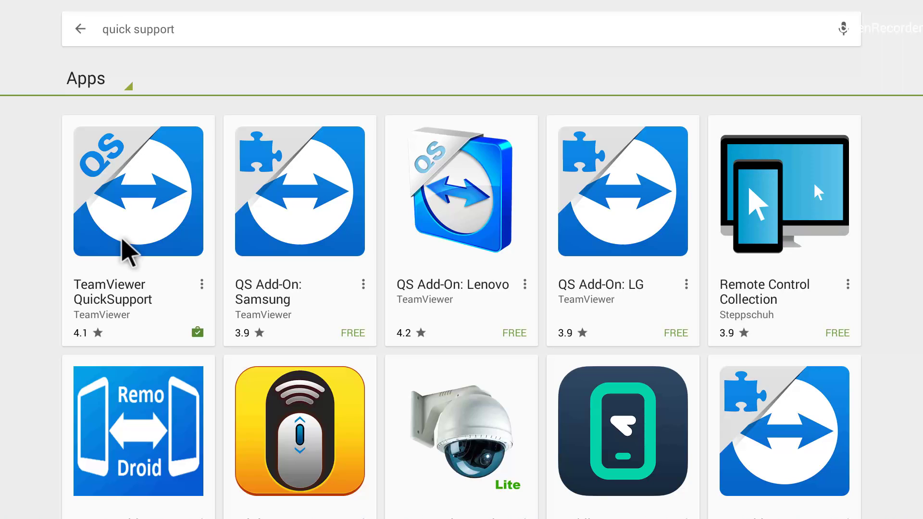
{"action": "left_click", "coordinate": [144, 227]}
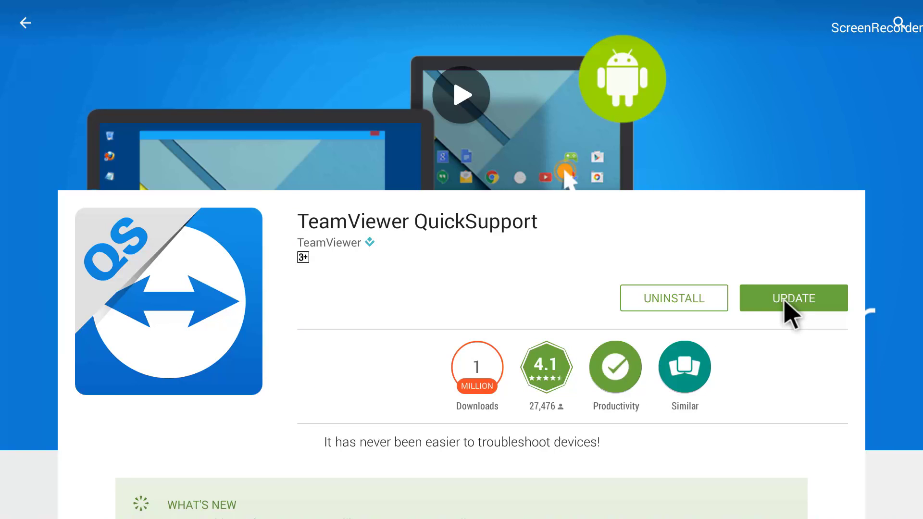
- Start the TeamViewer QuickSupport update and accept its requested permissions
{"action": "left_click", "coordinate": [785, 301]}
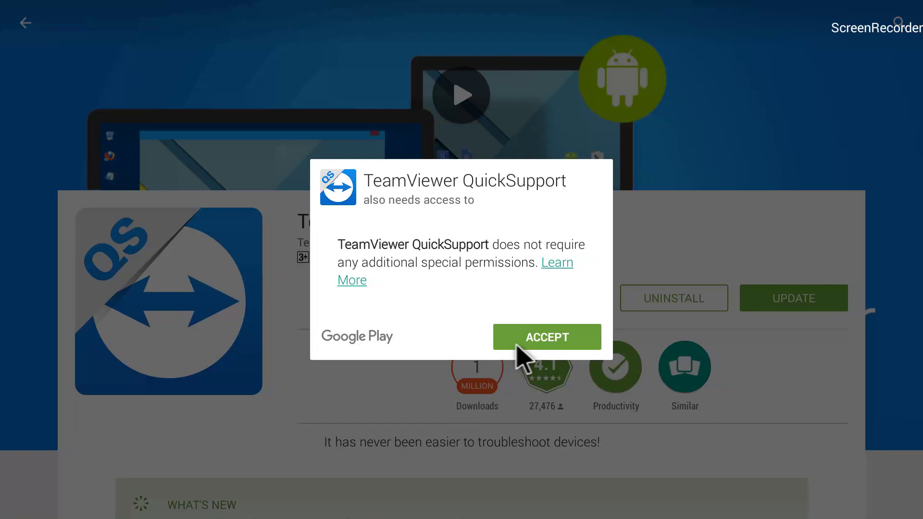
{"action": "left_click", "coordinate": [520, 346]}
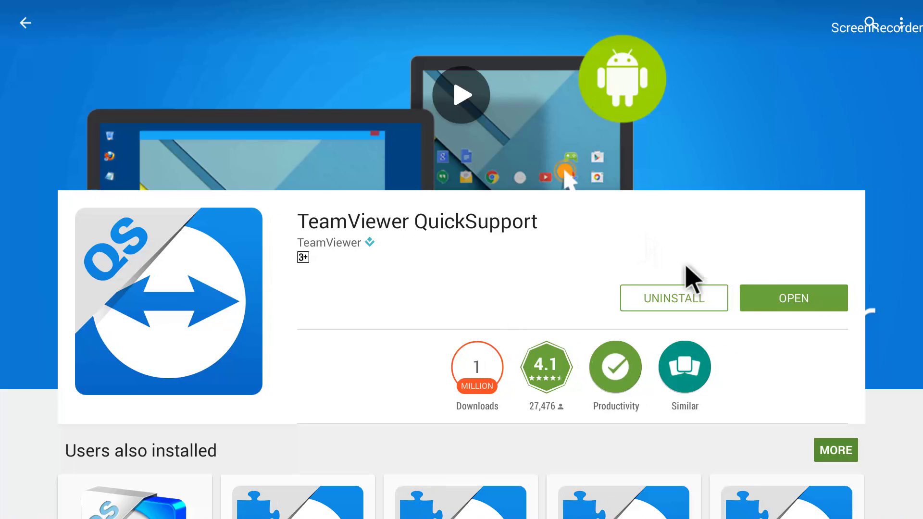
- Launch the freshly updated TeamViewer QuickSupport from its Play Store page
{"action": "left_click", "coordinate": [764, 299]}
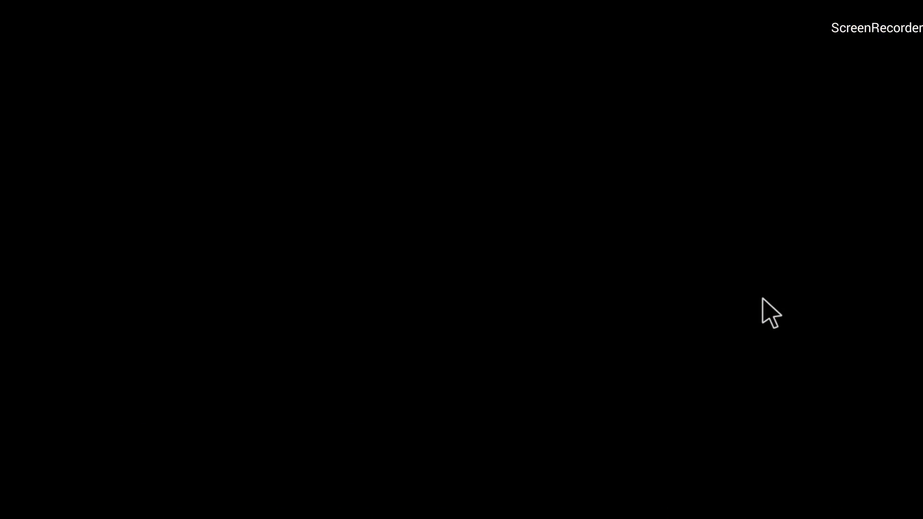